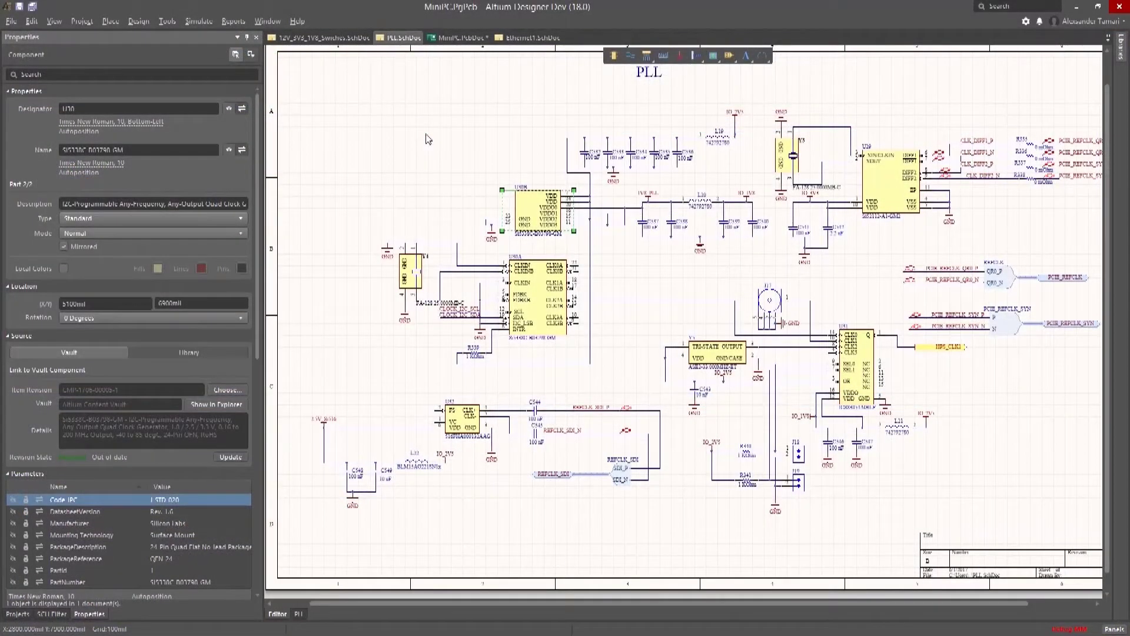
Cross-probe the schematic chip to its PCB footprint and test a box selection there
right_click(426, 139)
left_click(527, 210)
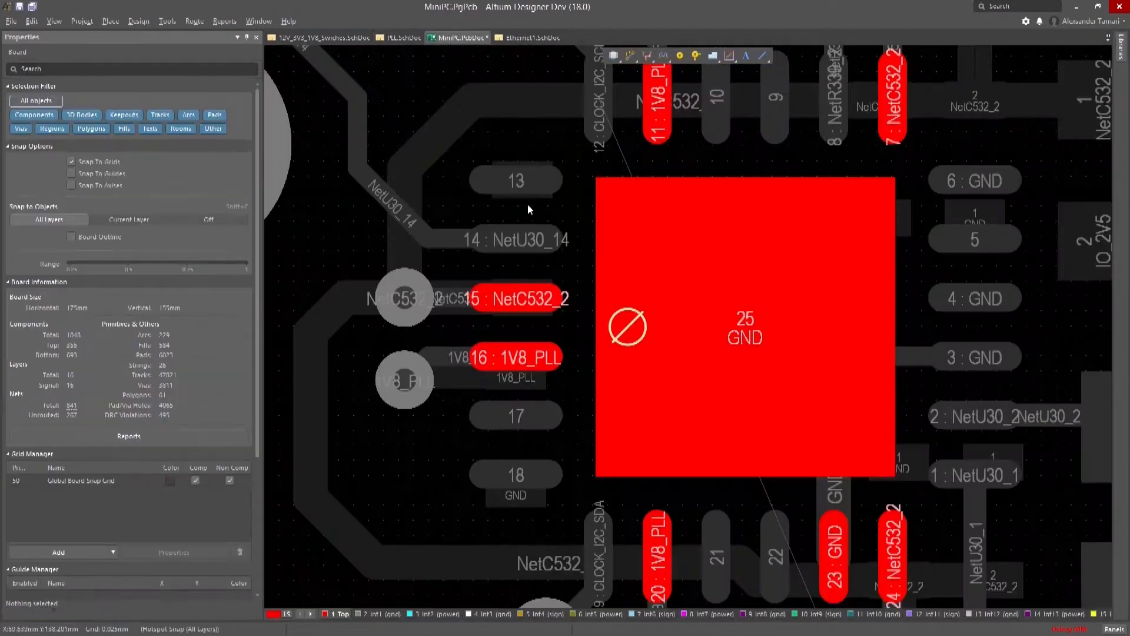
scroll(527, 210, "down", 2, "ctrl")
scroll(550, 222, "down", 2, "ctrl")
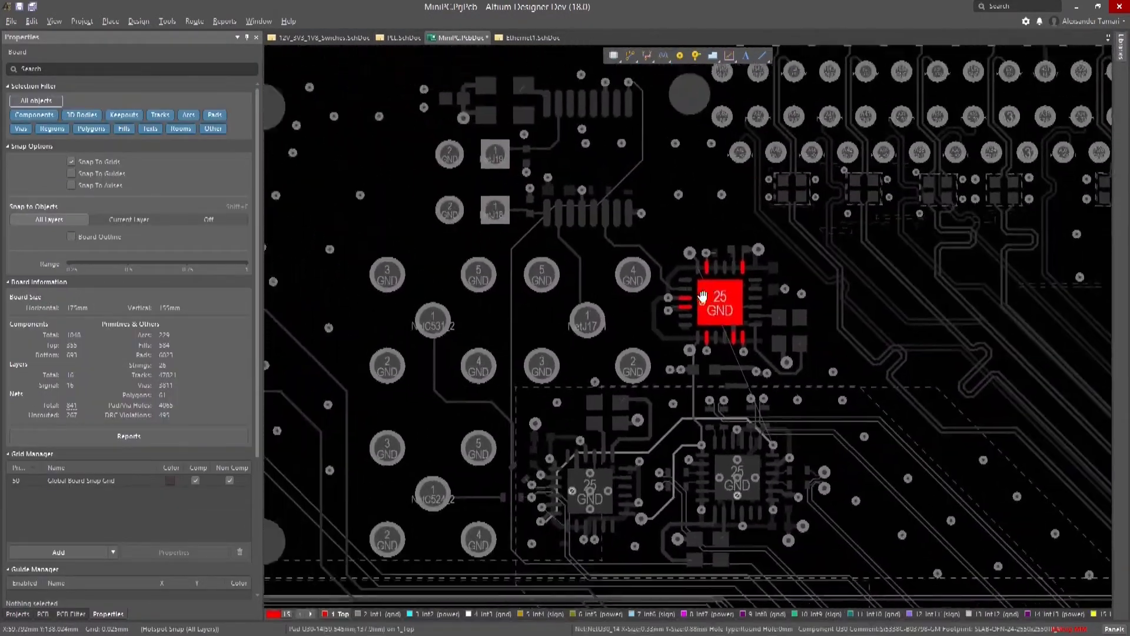
scroll(704, 303, "down", 1, "ctrl")
left_click_drag(398, 66, 861, 505)
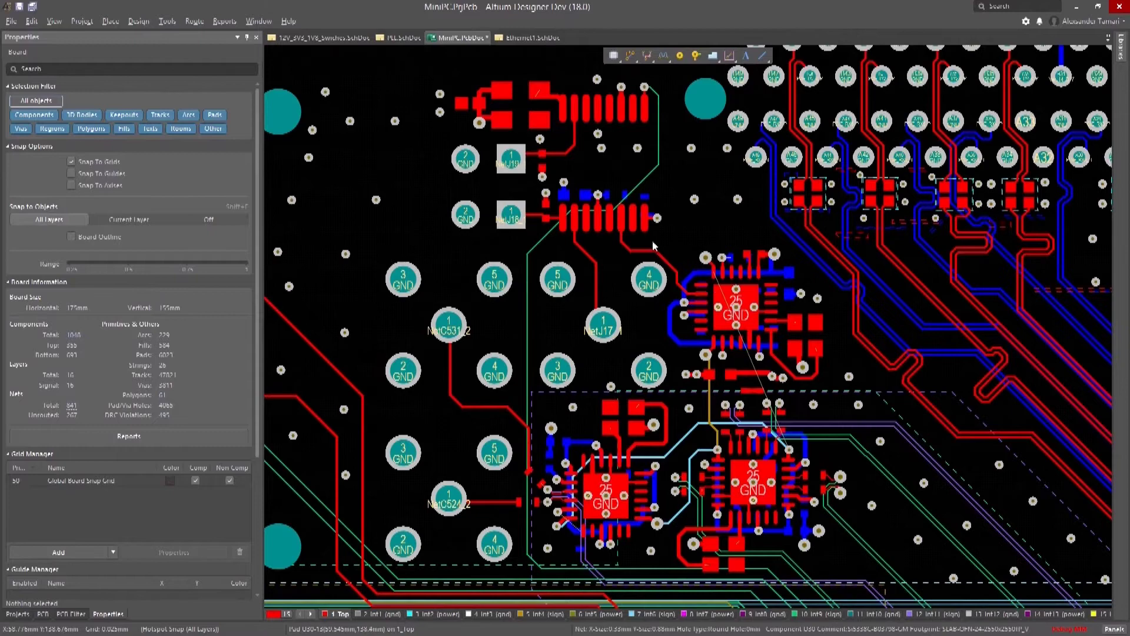
left_click(860, 506)
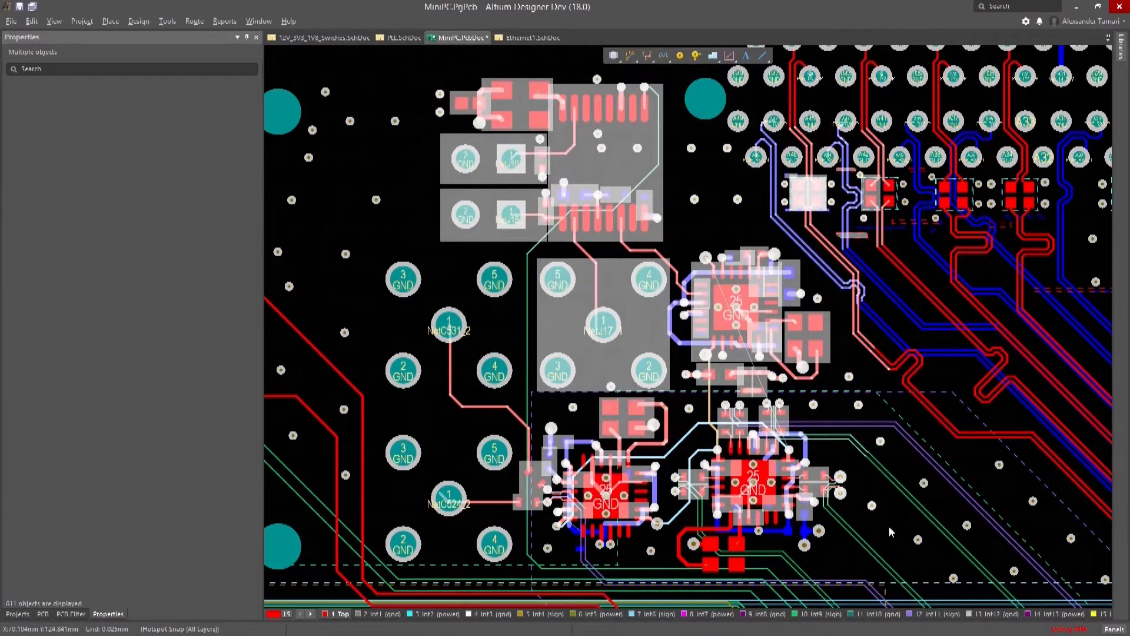
left_click(391, 95)
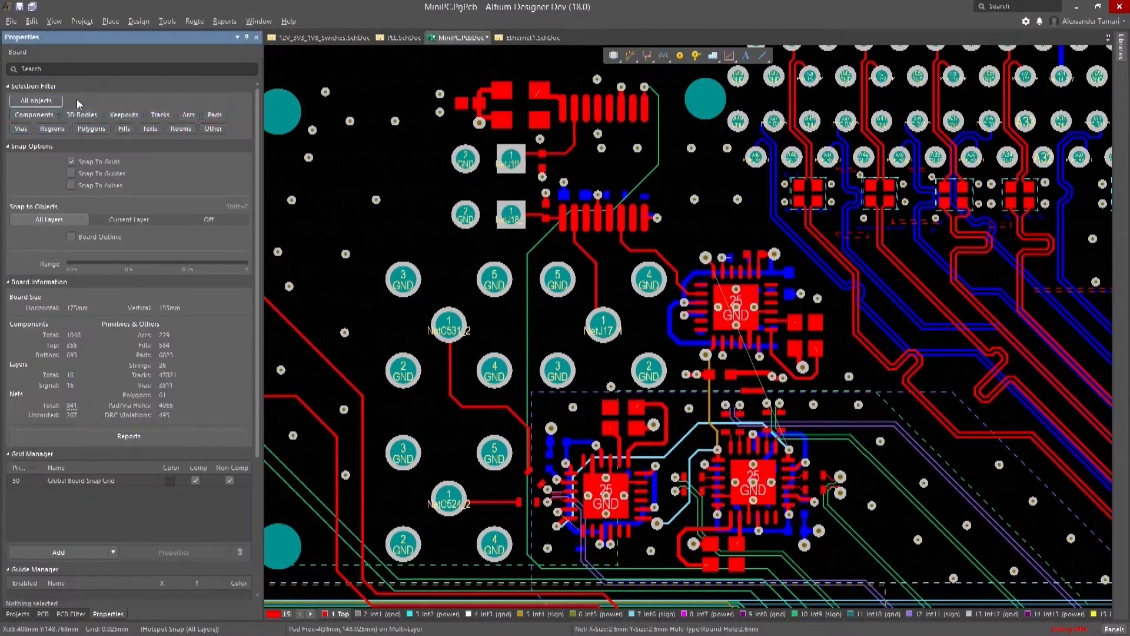
Box-select tracks only, then set the Selection Filter to Components and box-select components
left_click_drag(410, 67, 869, 543)
left_click(870, 543)
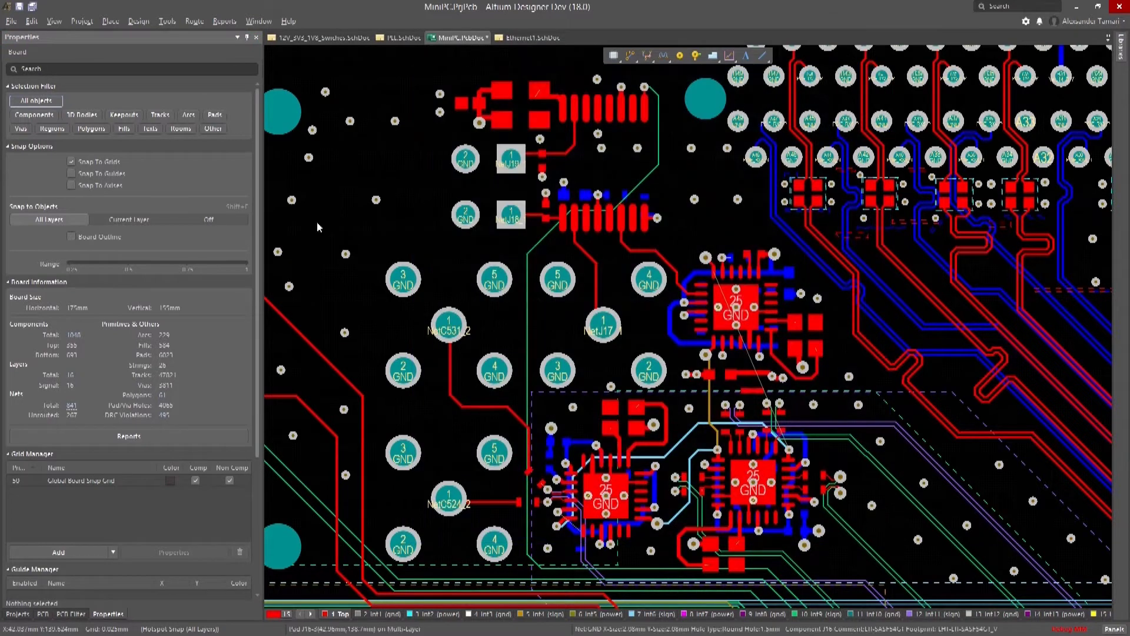
left_click(160, 114)
left_click(870, 531)
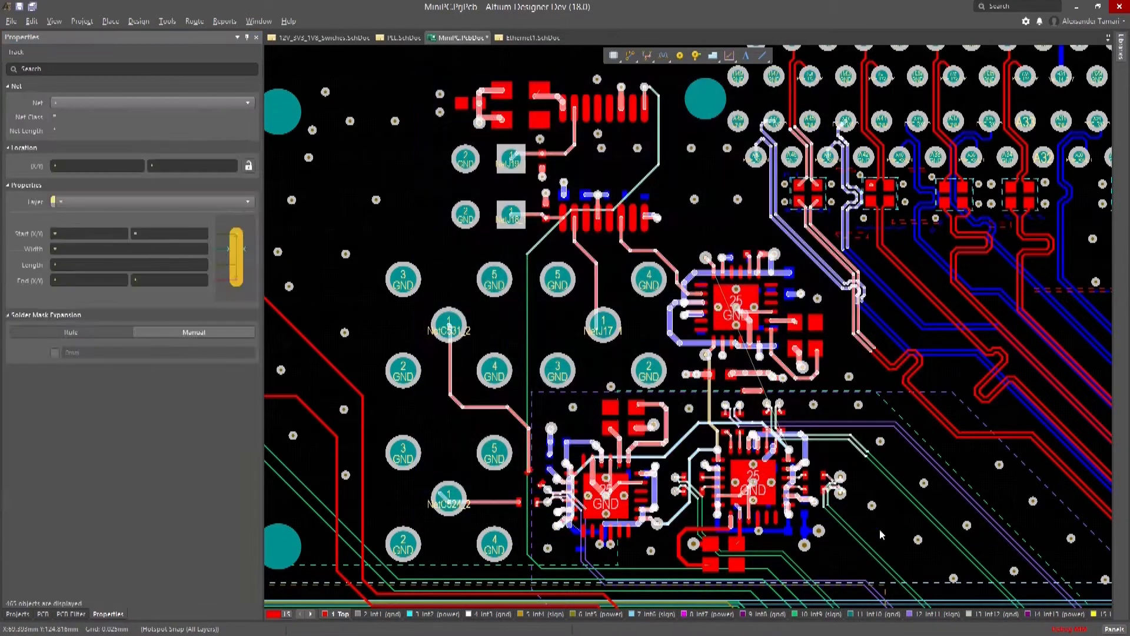
left_click(409, 178)
left_click(160, 114)
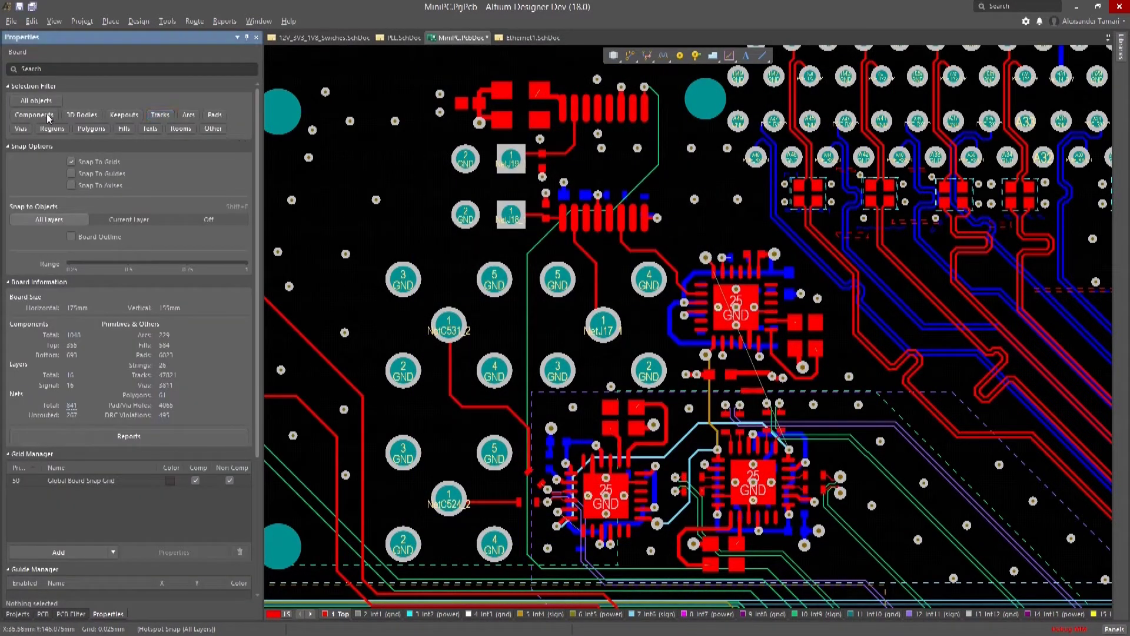
left_click_drag(411, 75, 854, 566)
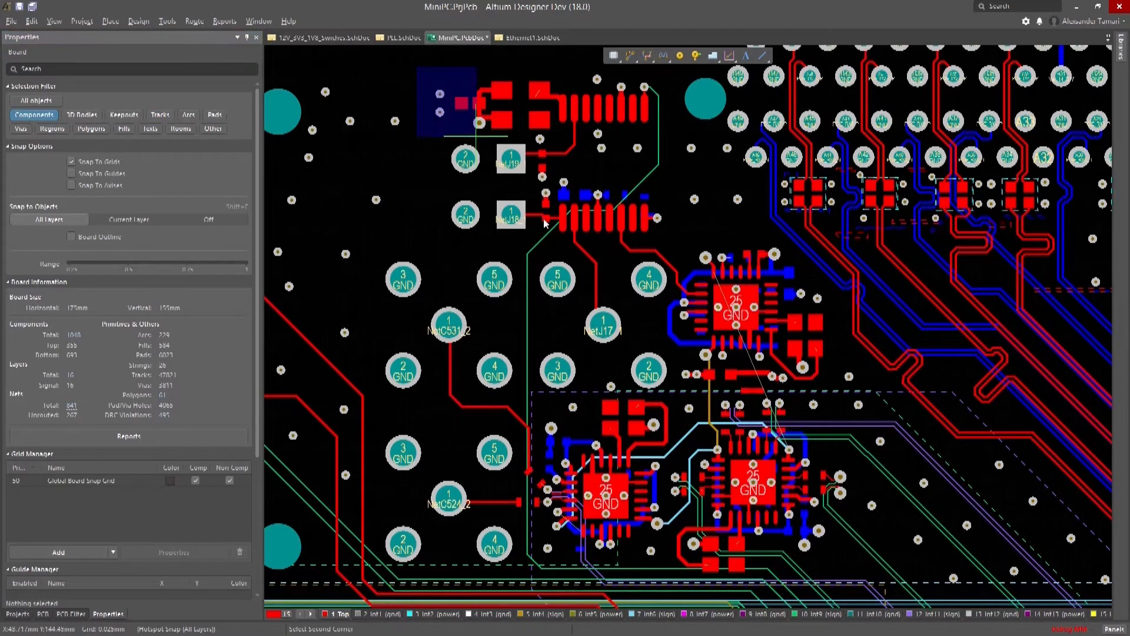
Use Find Similar Objects on a pad to select all matching pads on the board
left_click(854, 566)
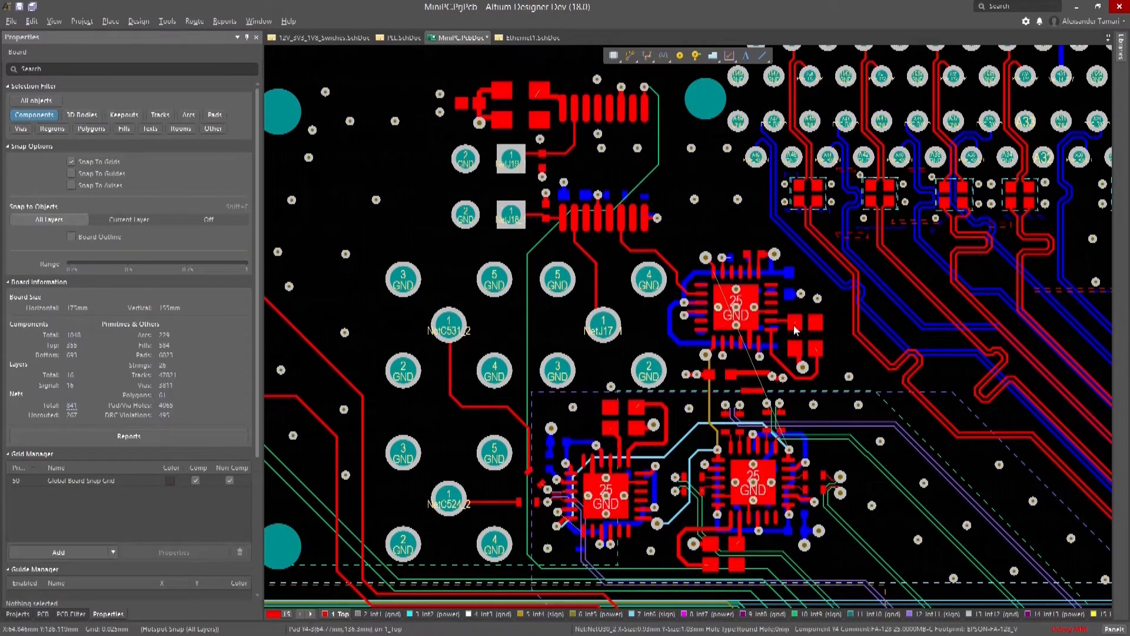
scroll(795, 329, "up", 3, "ctrl")
scroll(795, 330, "up", 3, "ctrl")
right_click(814, 340)
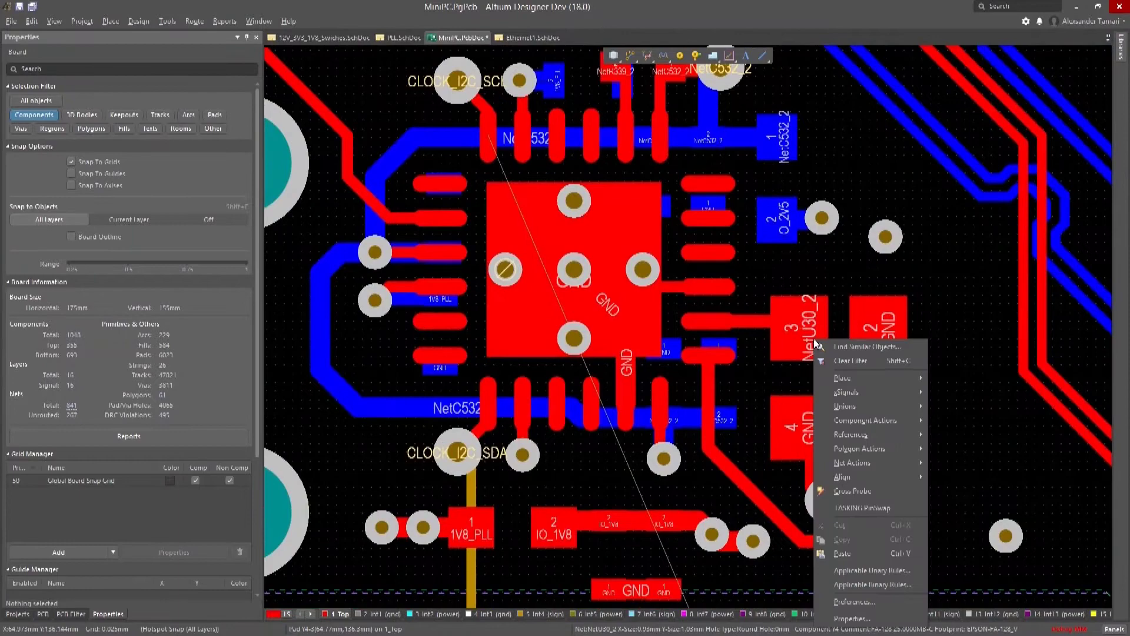
left_click(823, 351)
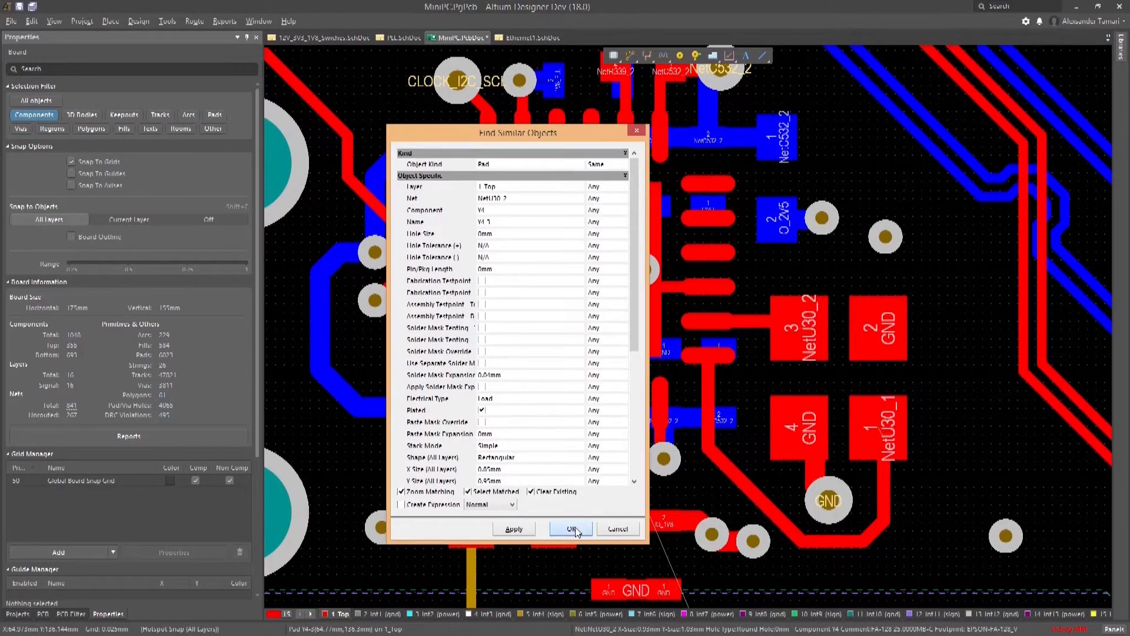
left_click(571, 528)
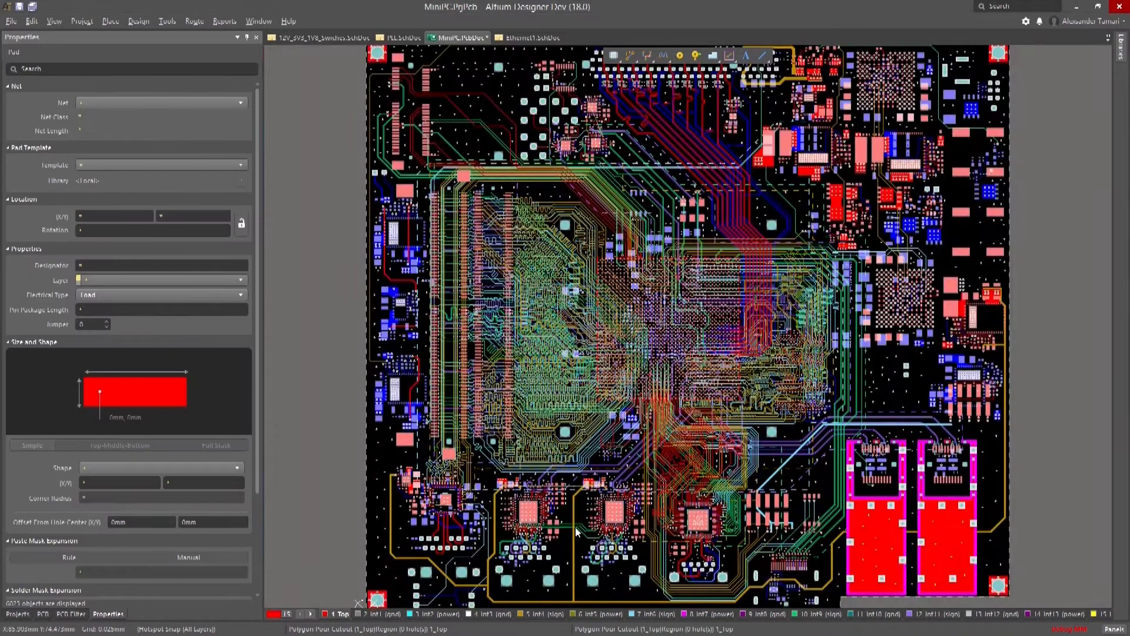
Review the pads' Net list and choose a pad template in the Properties panel
left_click(222, 279)
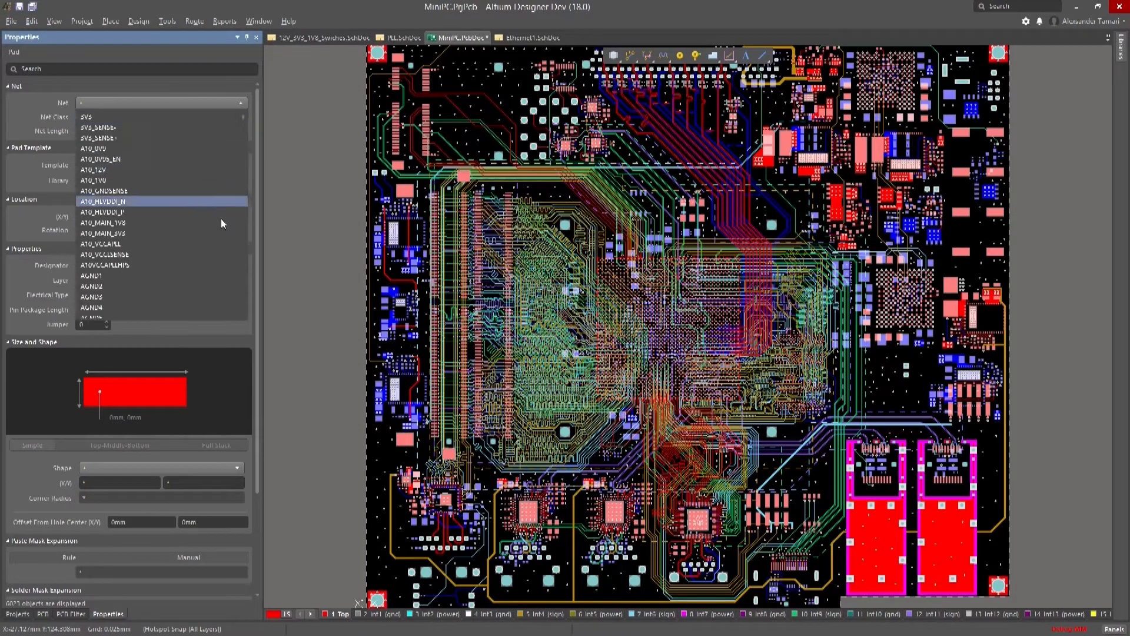
left_click(221, 285)
left_click(241, 165)
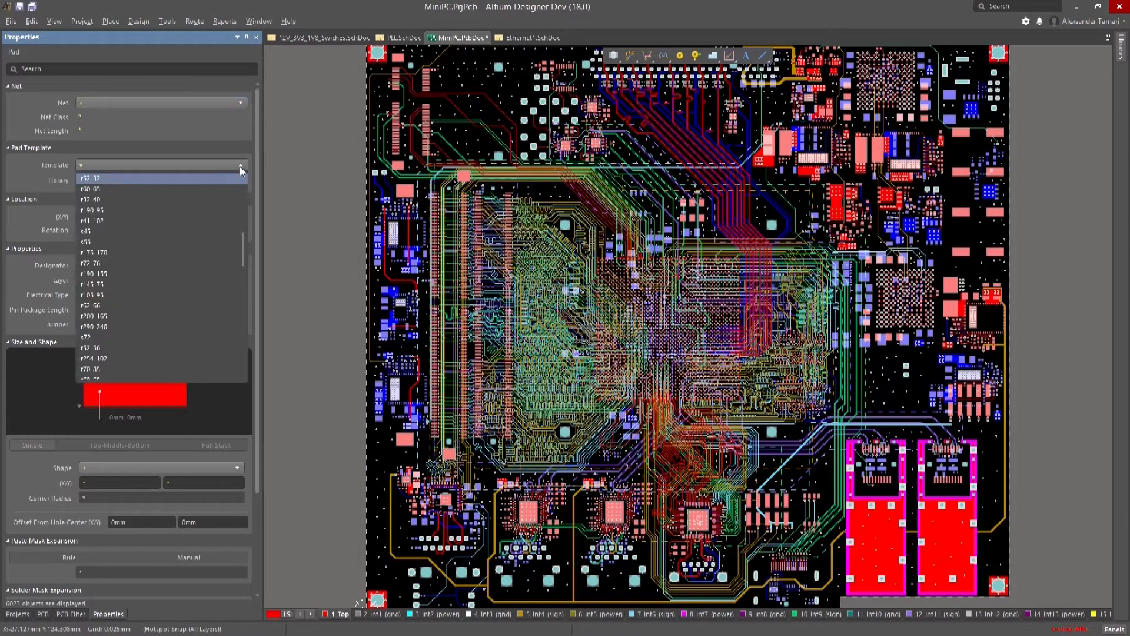
left_click(218, 284)
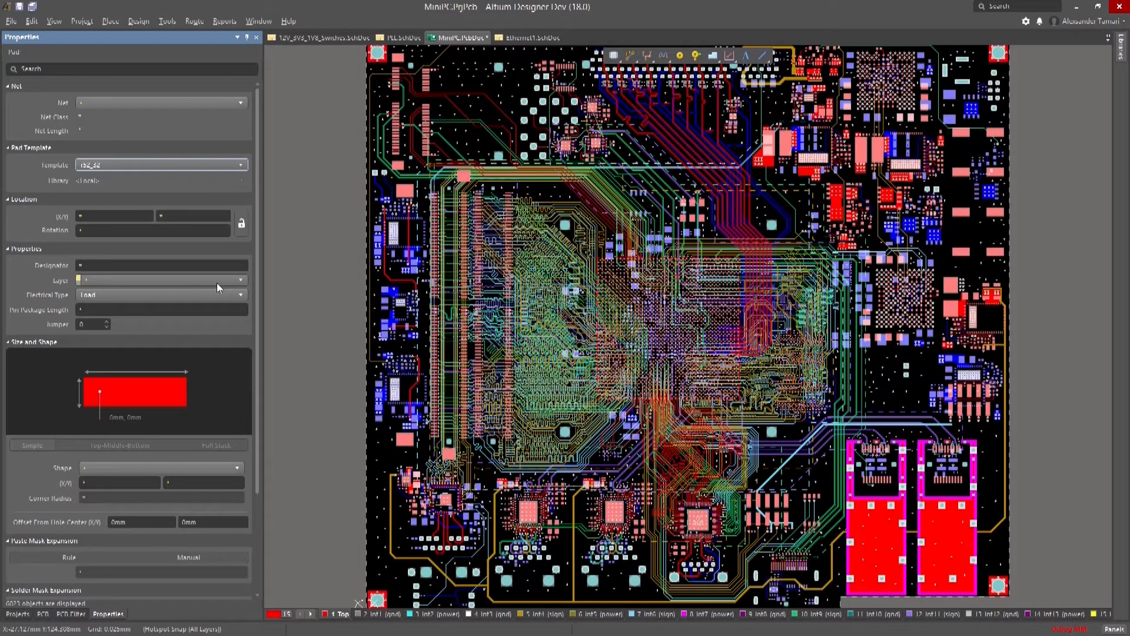
left_click_drag(259, 288, 263, 385)
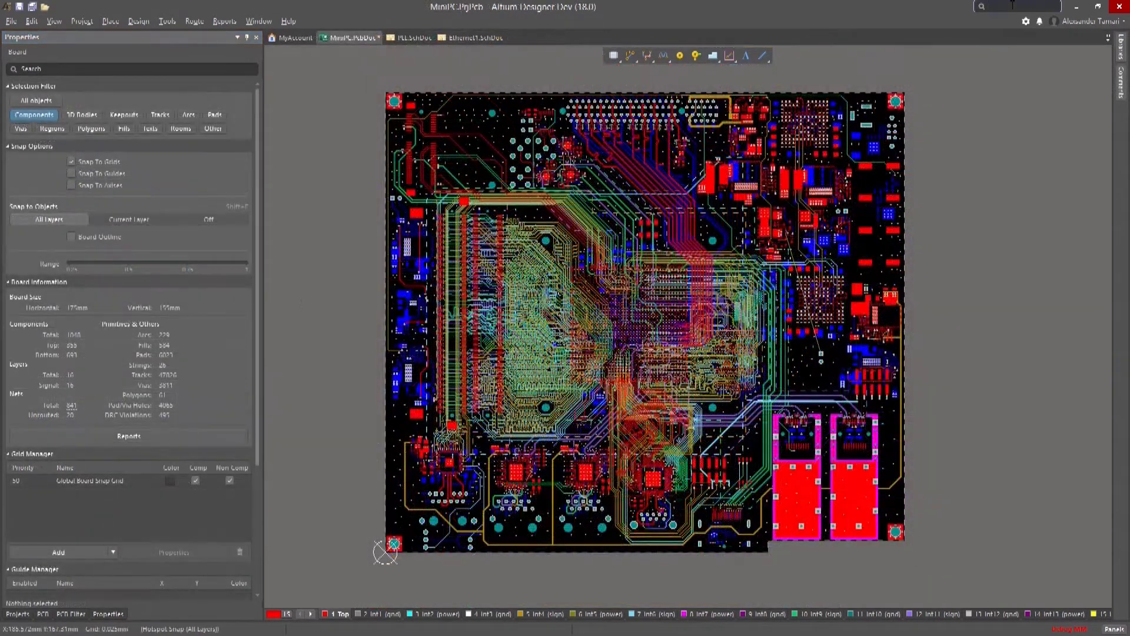
type("J1")
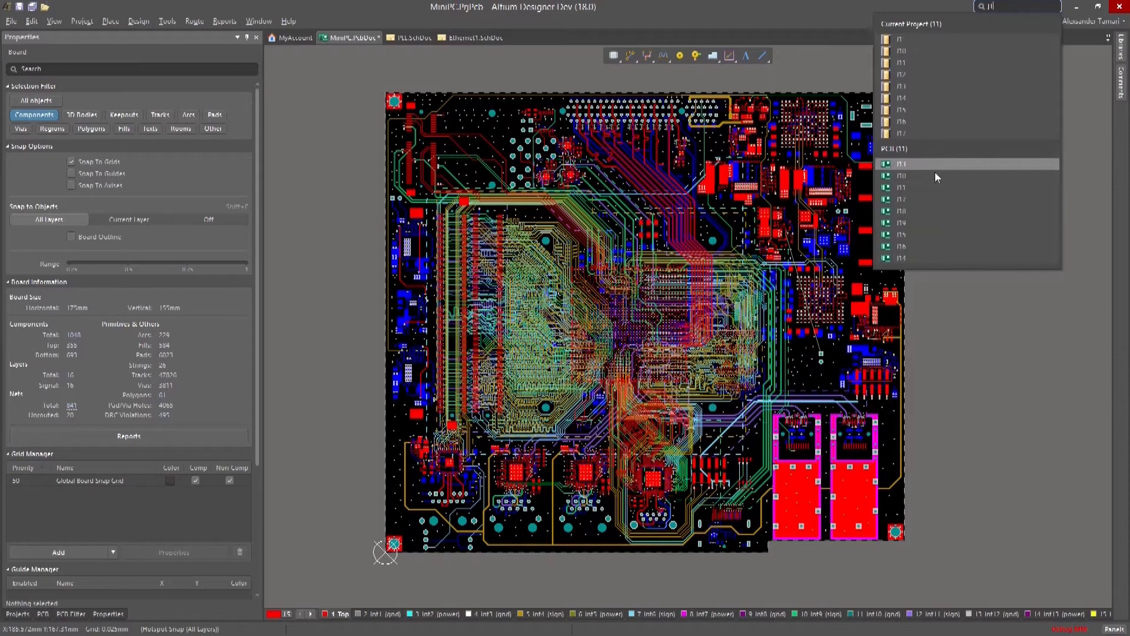
Open the J1 search result, return to the PcbDoc, and open pin/part swapping Configure
key("BackSpace")
type("1")
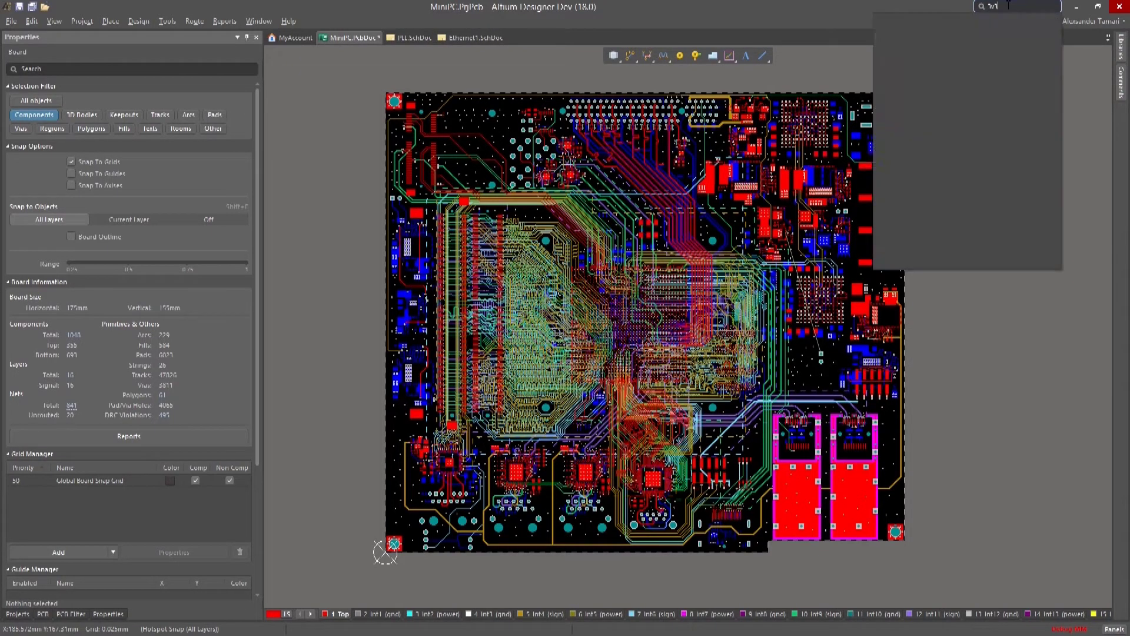
left_click(976, 42)
left_click(378, 38)
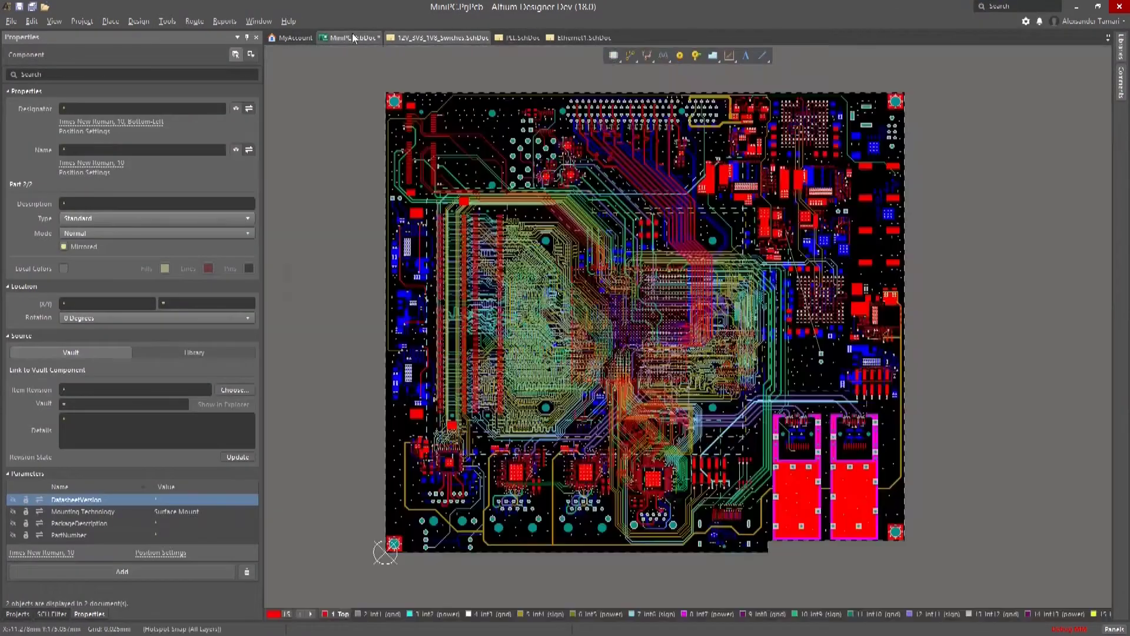
type("pinswa")
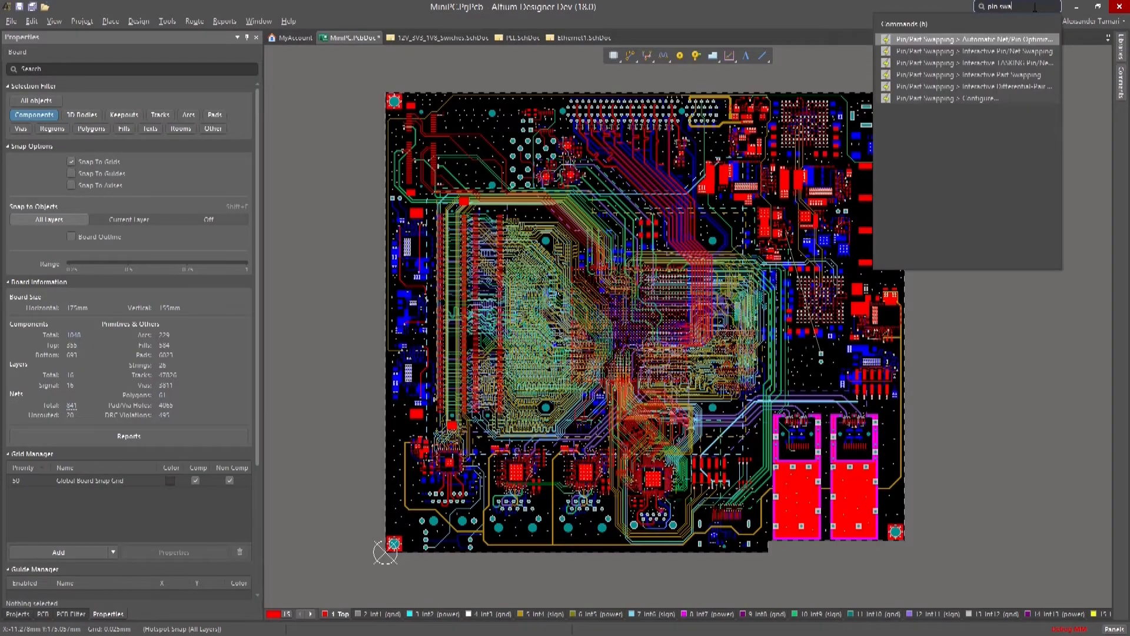
left_click(979, 97)
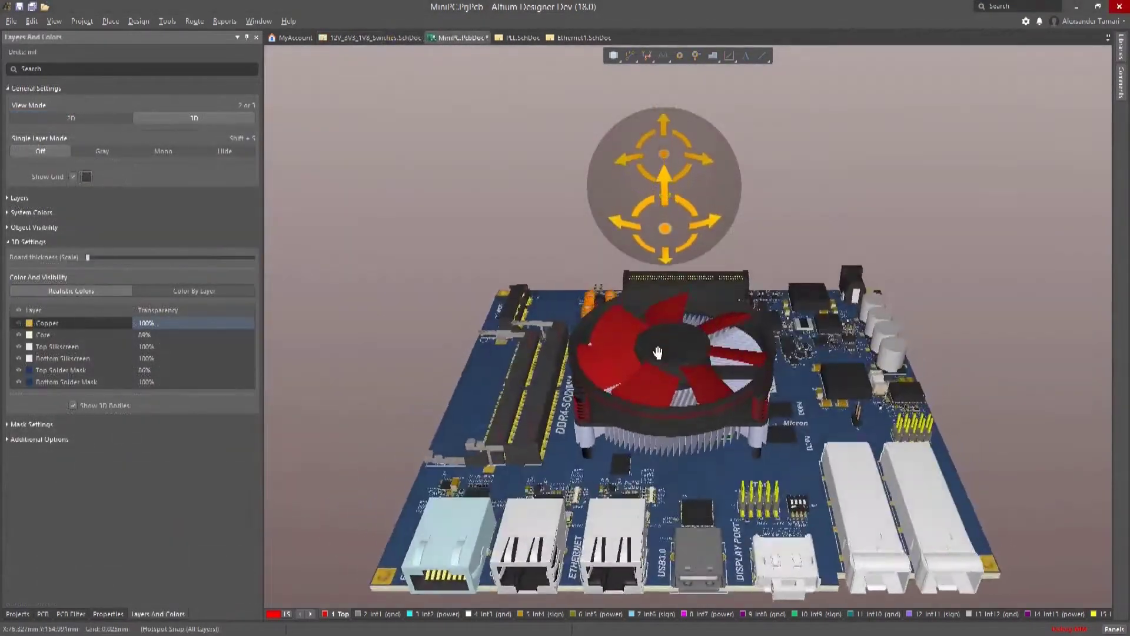
Reveal copper in 3D, cycle Single Layer Mode Gray/Mono/Hide/Off, and toggle the Top layer
left_click(22, 316)
scroll(668, 508, "up", 3, "ctrl")
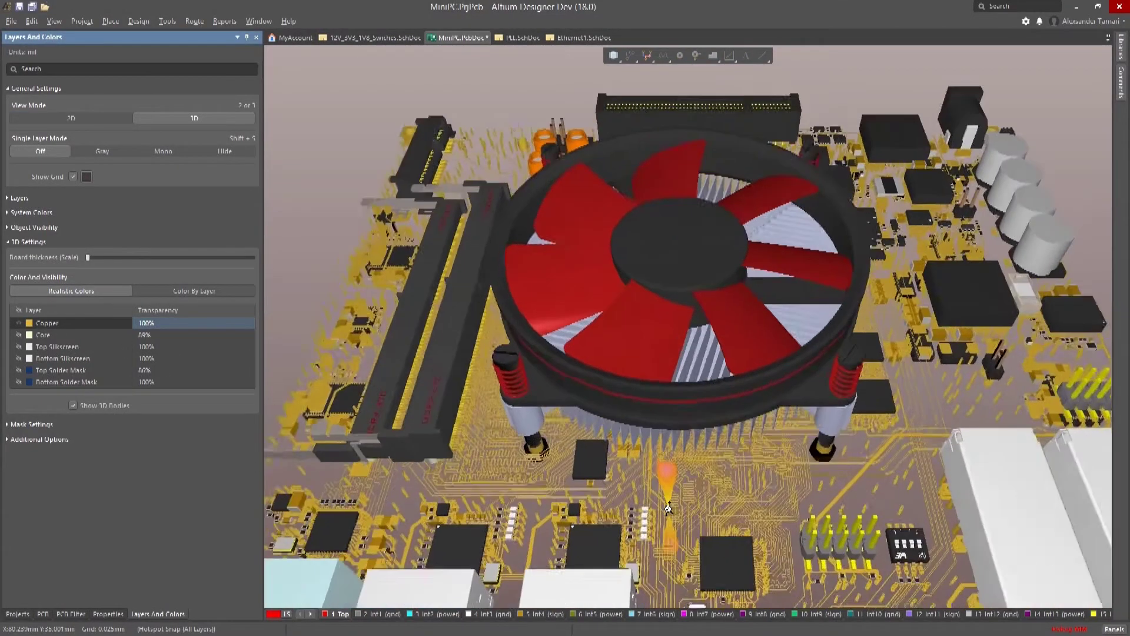
scroll(669, 508, "up", 3, "ctrl")
scroll(669, 507, "up", 1, "ctrl")
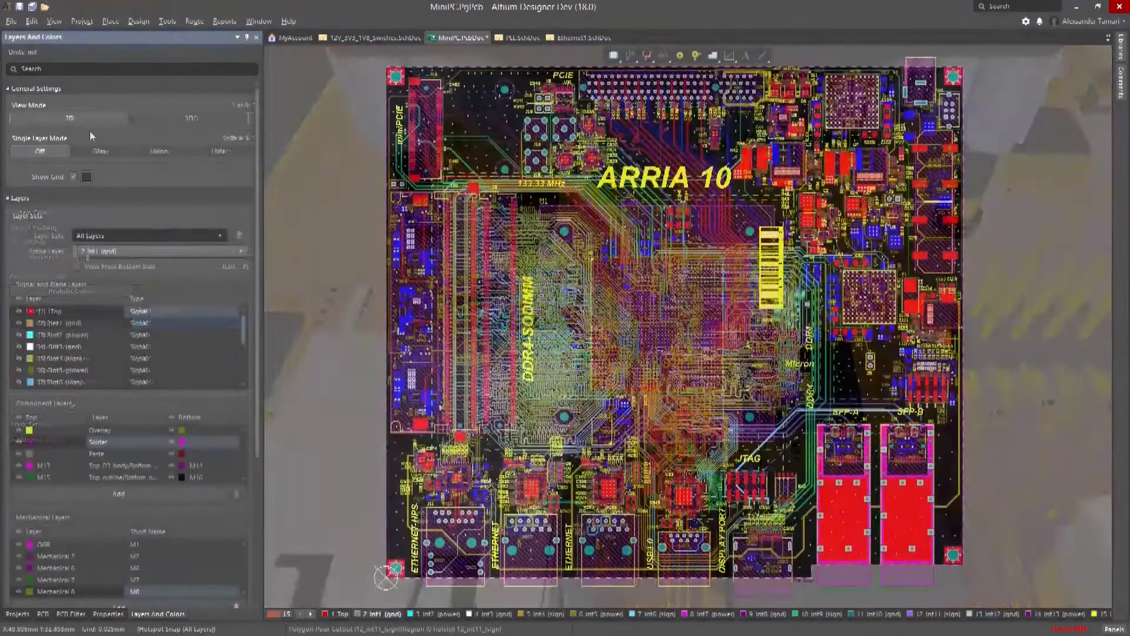
left_click(99, 152)
left_click(166, 151)
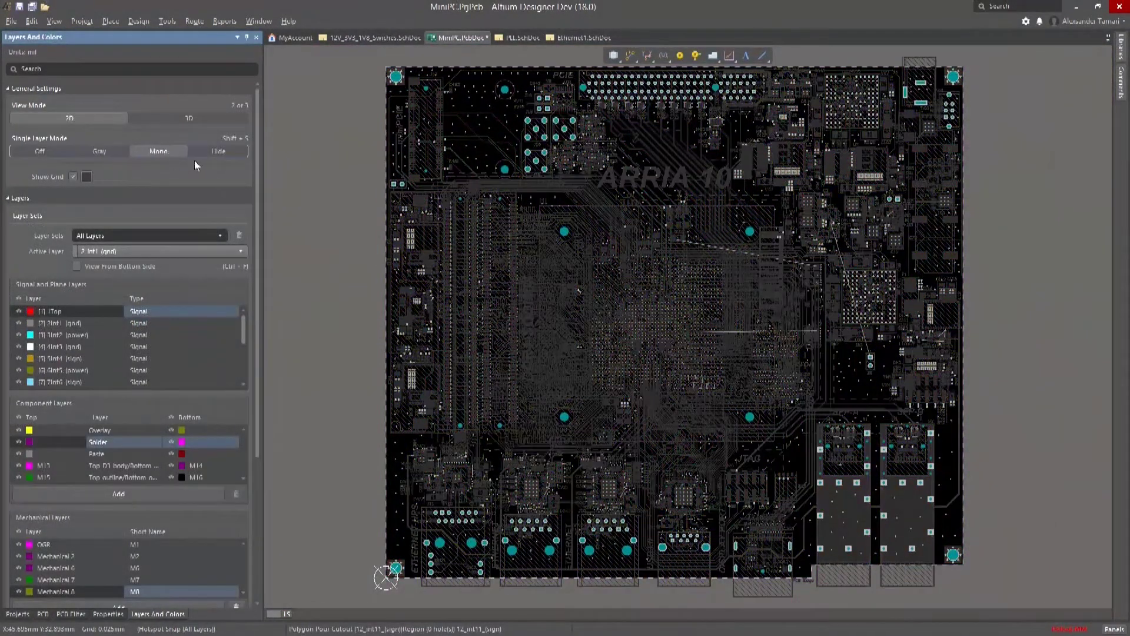
left_click(212, 151)
left_click(52, 151)
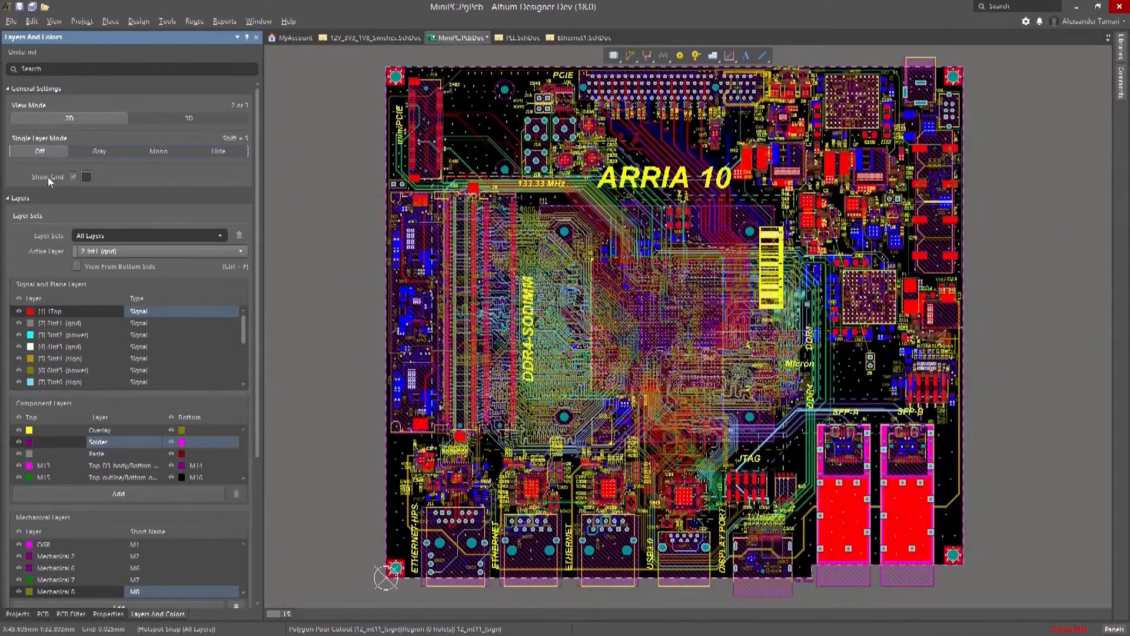
left_click(19, 311)
left_click(20, 311)
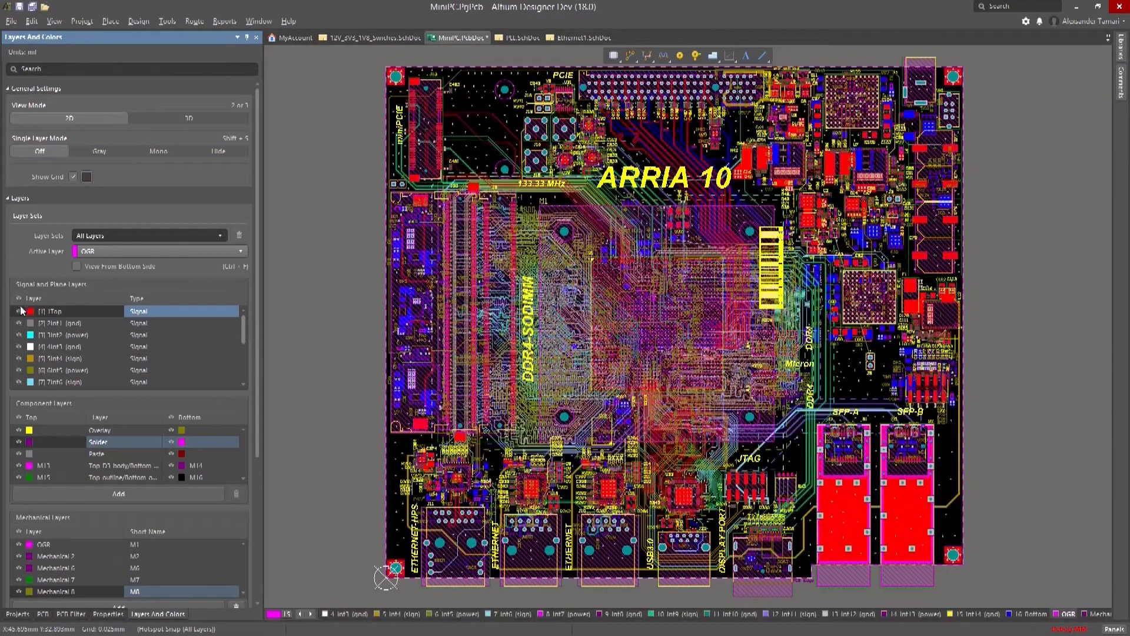